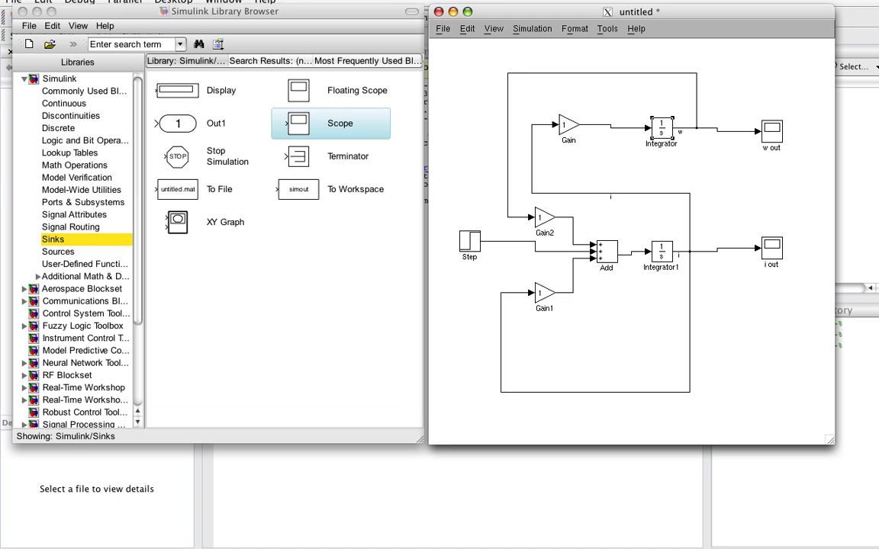
Set the top Gain block, which feeds the w Integrator, to a gain of 4
double_click(566, 125)
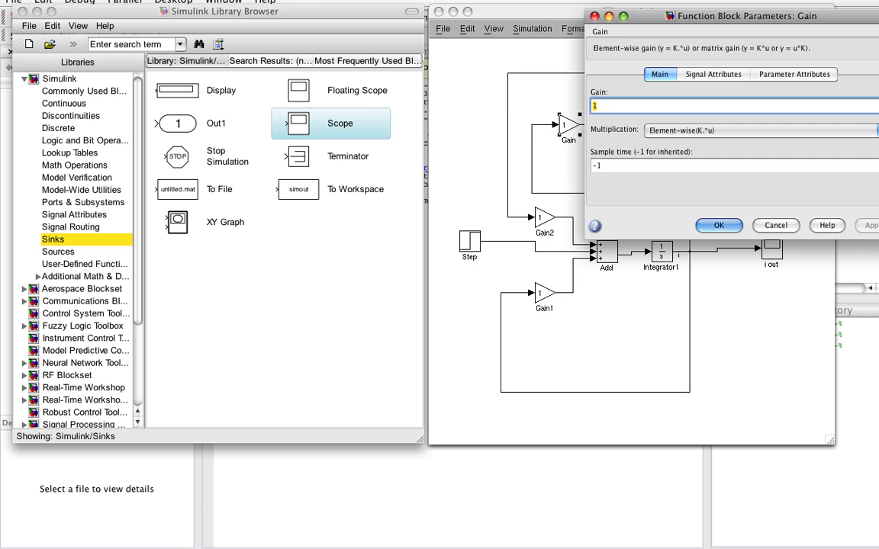
type("4")
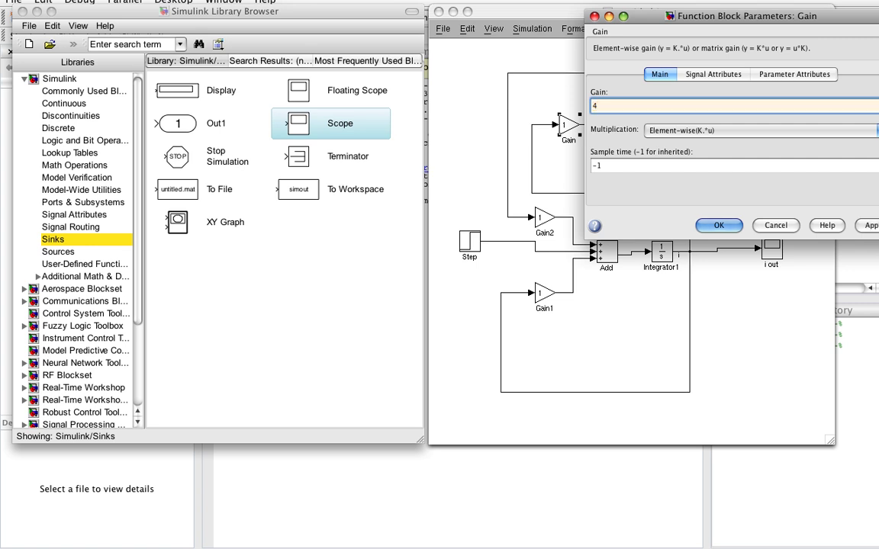
key("Return")
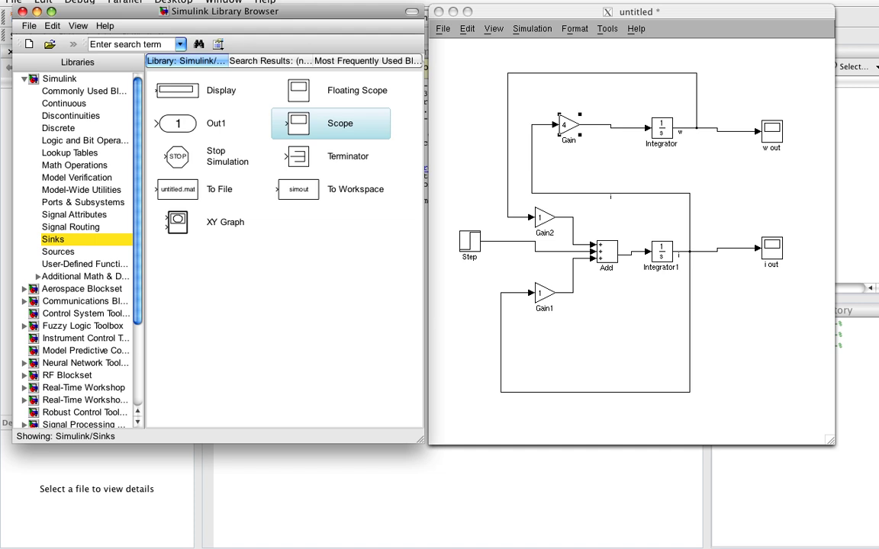
Reconnect the Step signal to Add's middle input, discarding a misplaced Gain block
key("super+grave")
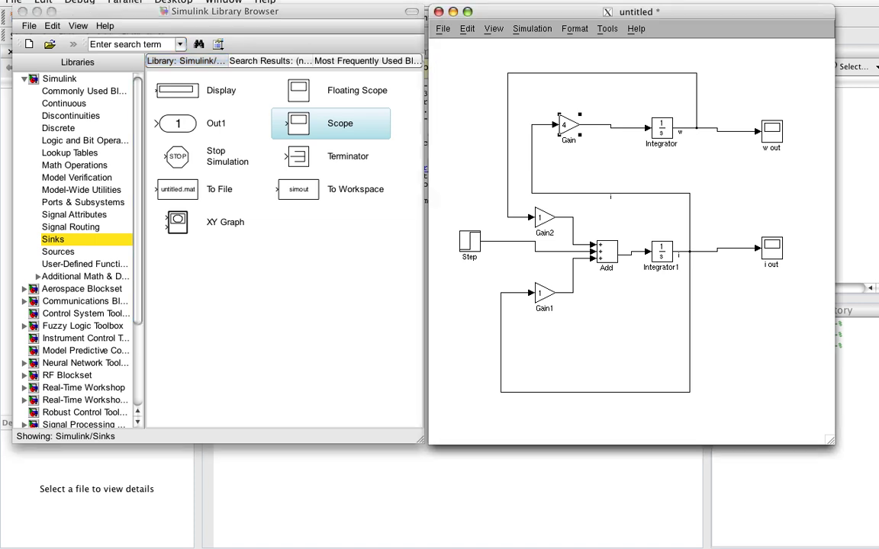
left_click(508, 241)
key("Delete")
left_click(74, 165)
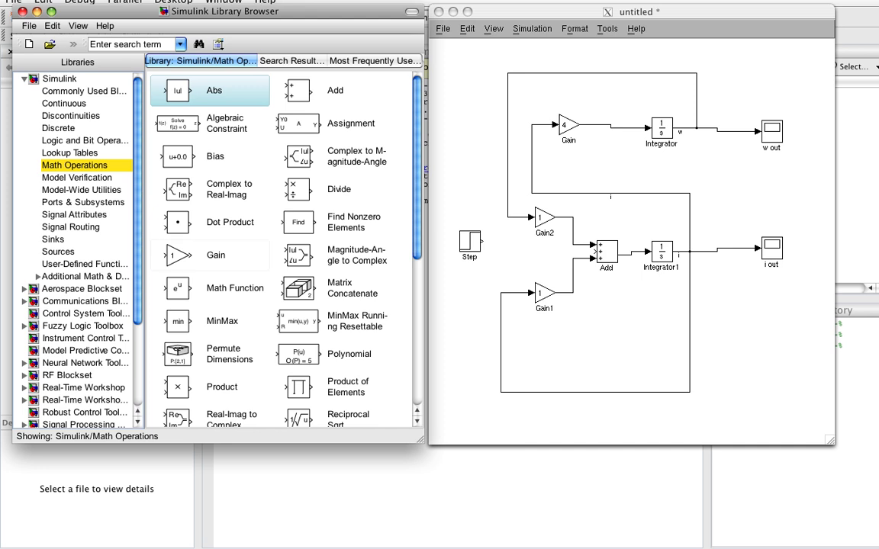
left_click(210, 255)
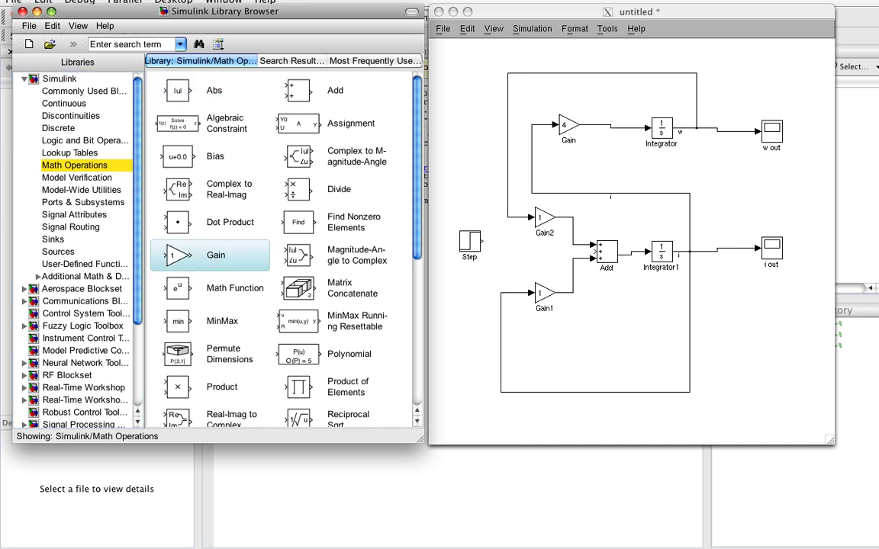
left_click_drag(210, 254, 525, 252)
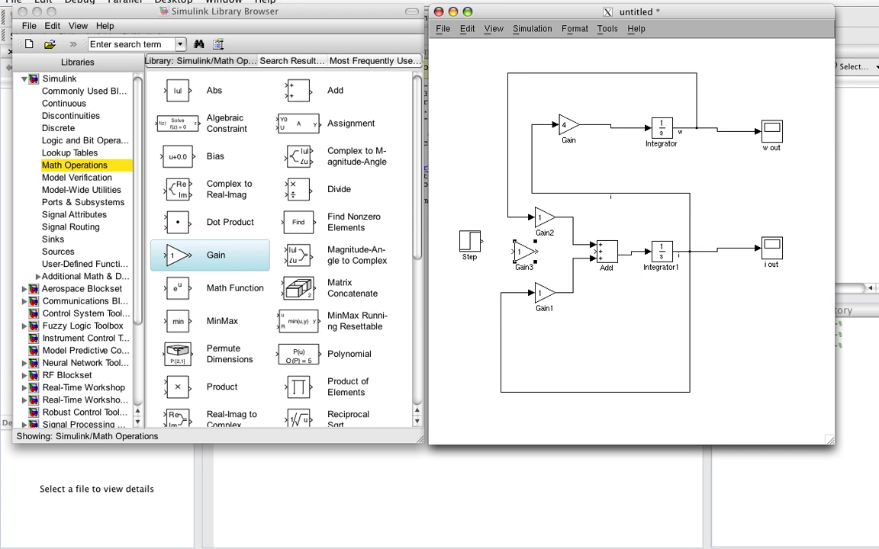
key("Delete")
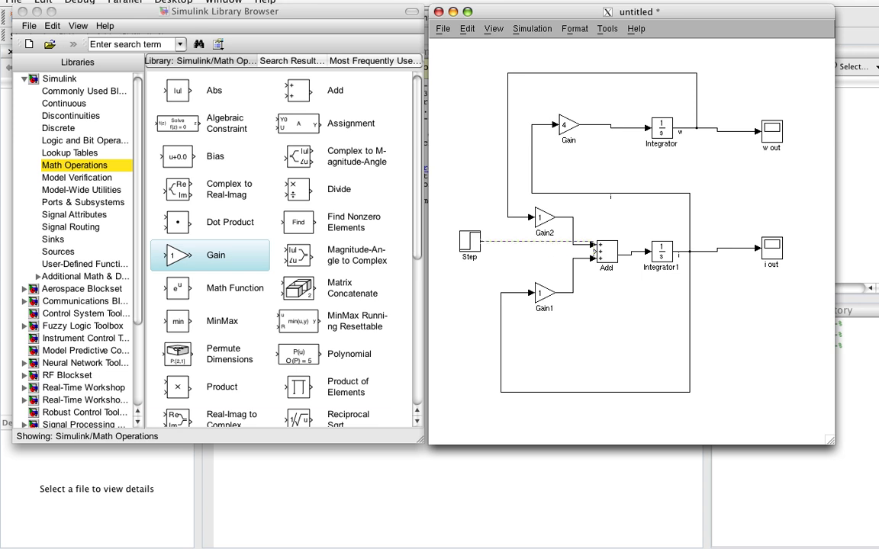
left_click_drag(482, 241, 596, 246)
Insert a new Gain3 block between Add and Integrator1, replacing their direct connection
left_click(632, 253)
key("Delete")
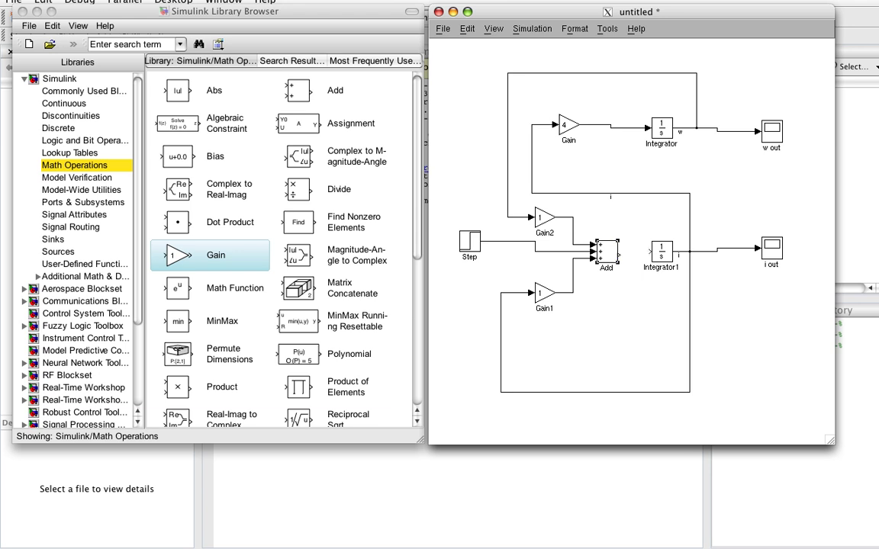
left_click_drag(608, 251, 594, 246)
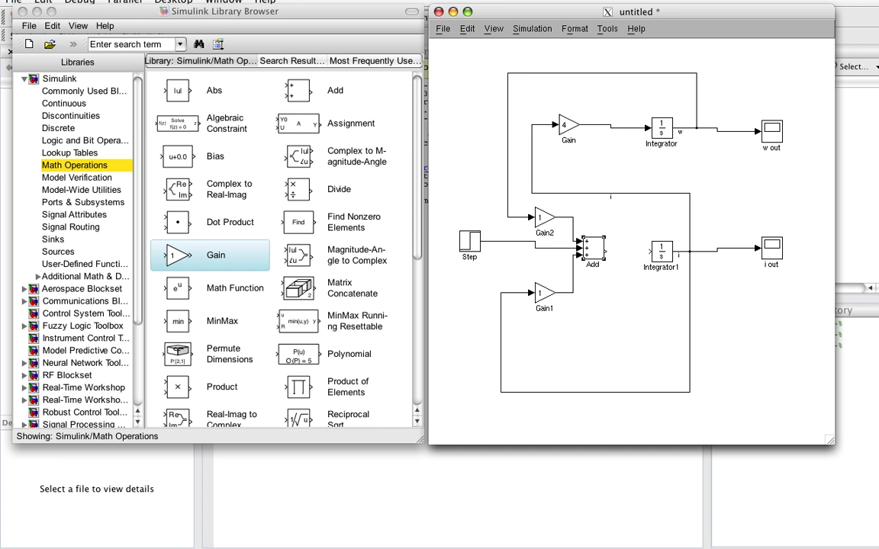
key("super+grave")
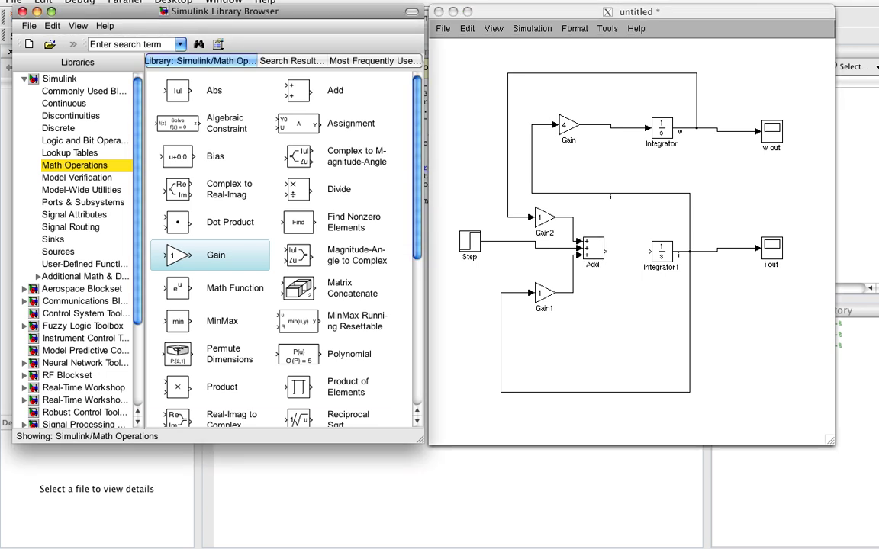
left_click_drag(177, 255, 630, 249)
key("super+grave")
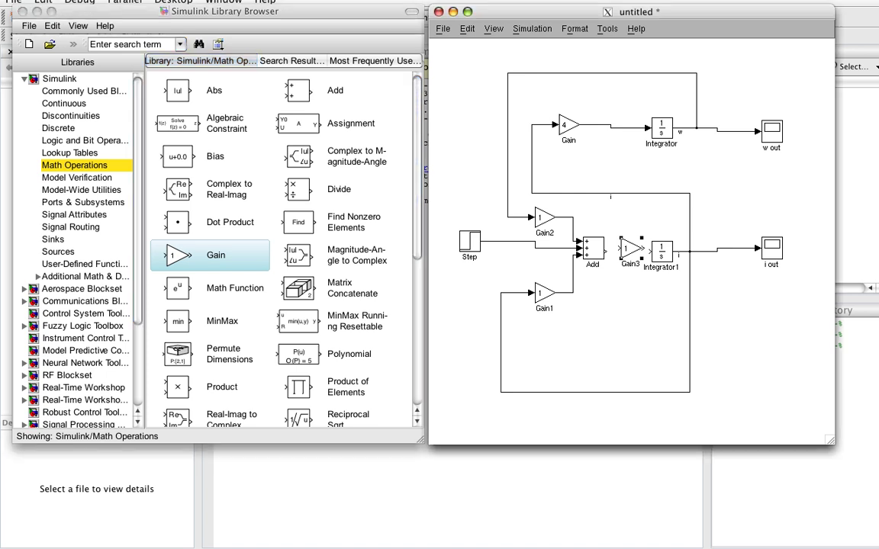
key("Escape")
Change Gain3's gain to 1/.2, which the block now shows as -K-
double_click(630, 248)
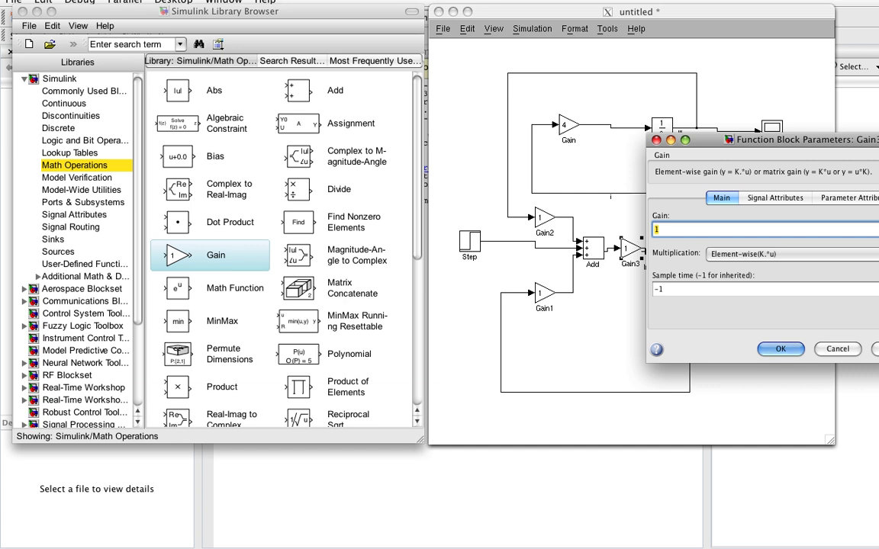
left_click(658, 229)
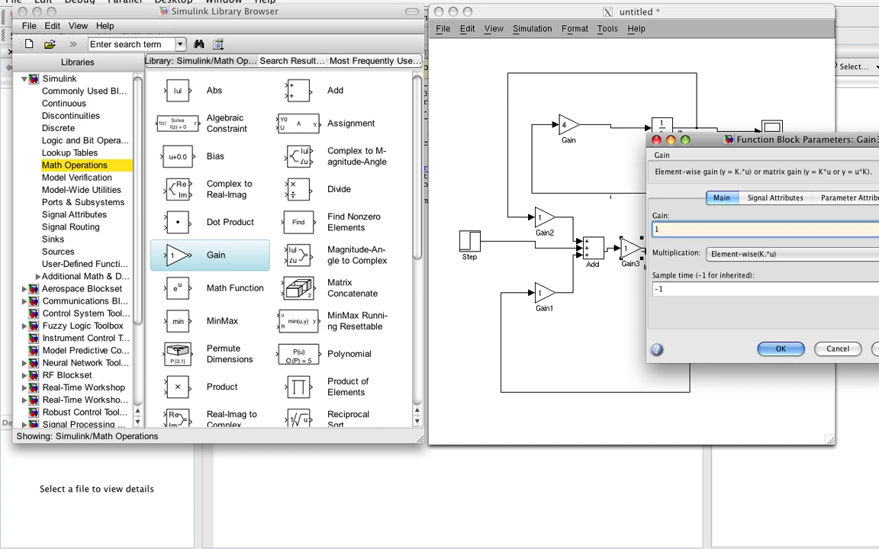
type("/.2")
key("Return")
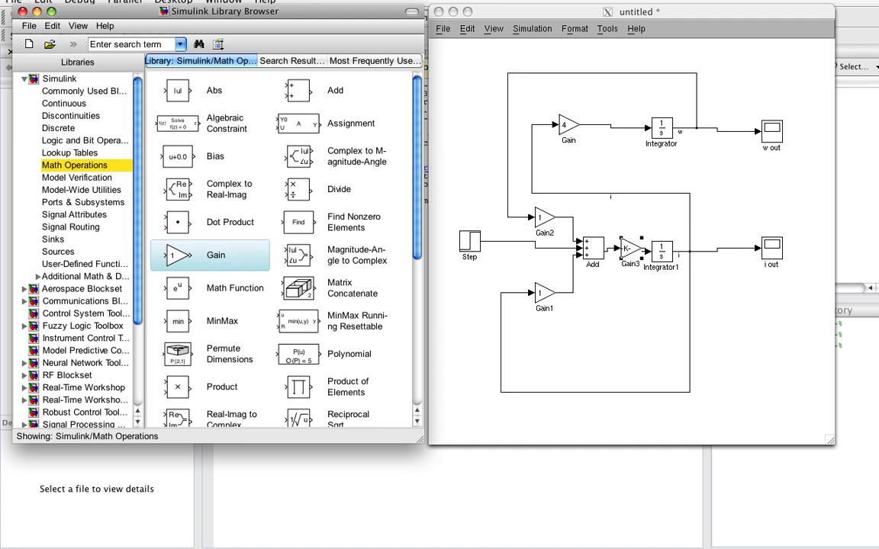
Set Gain2's gain to 22 and leave Gain1 at 1
left_click(544, 218)
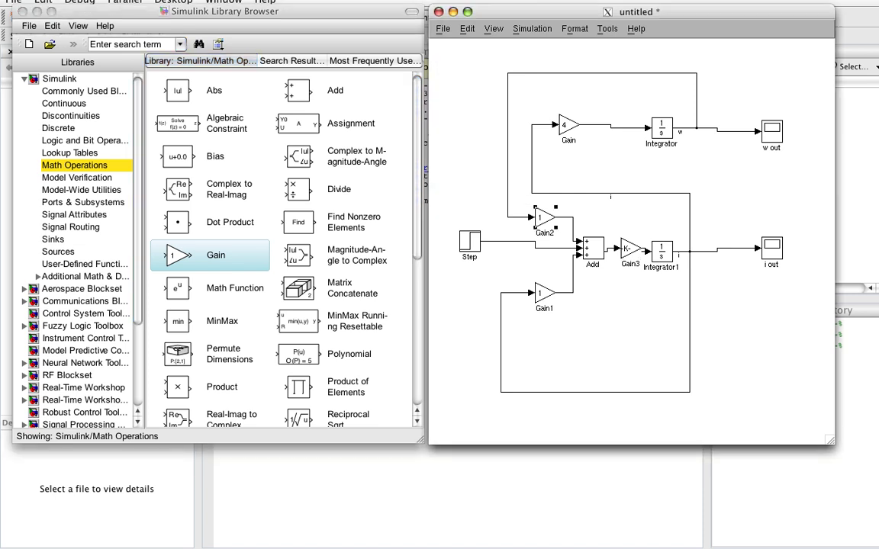
double_click(543, 218)
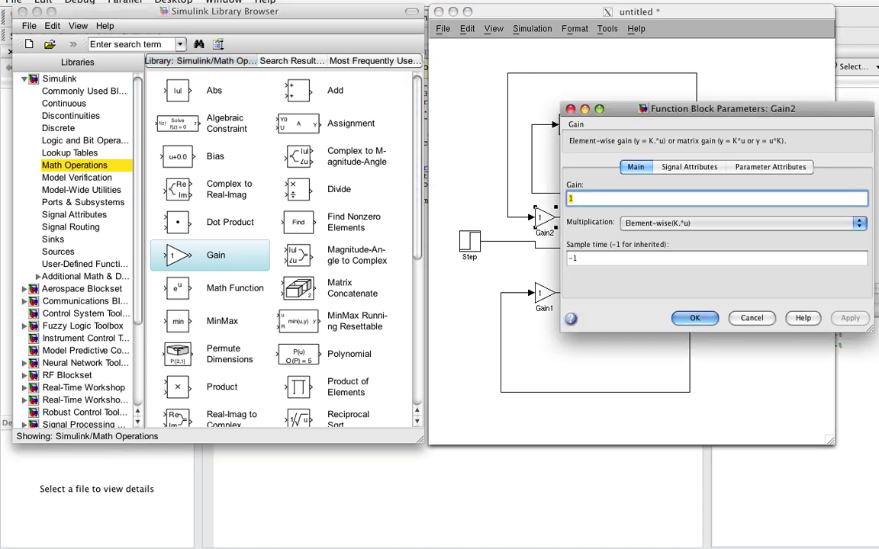
type(".22")
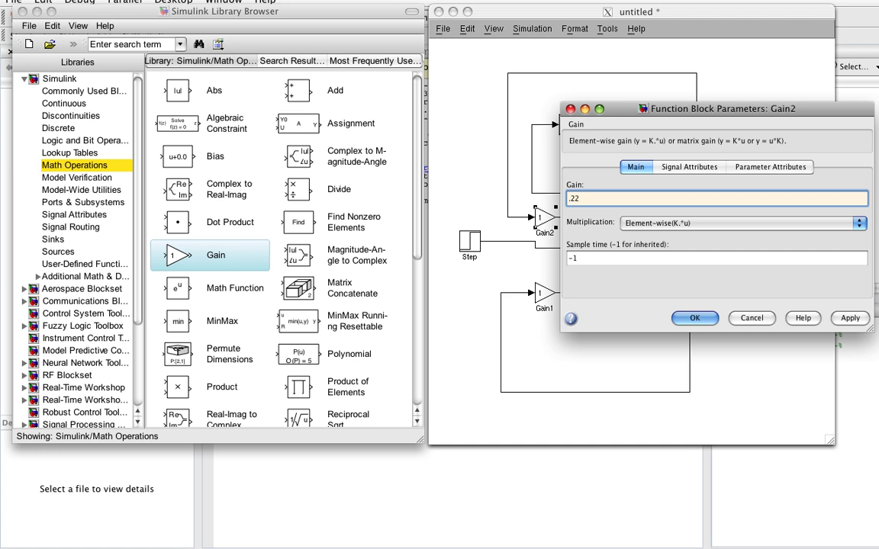
key("Left")
key("Left")
key("BackSpace")
key("Return")
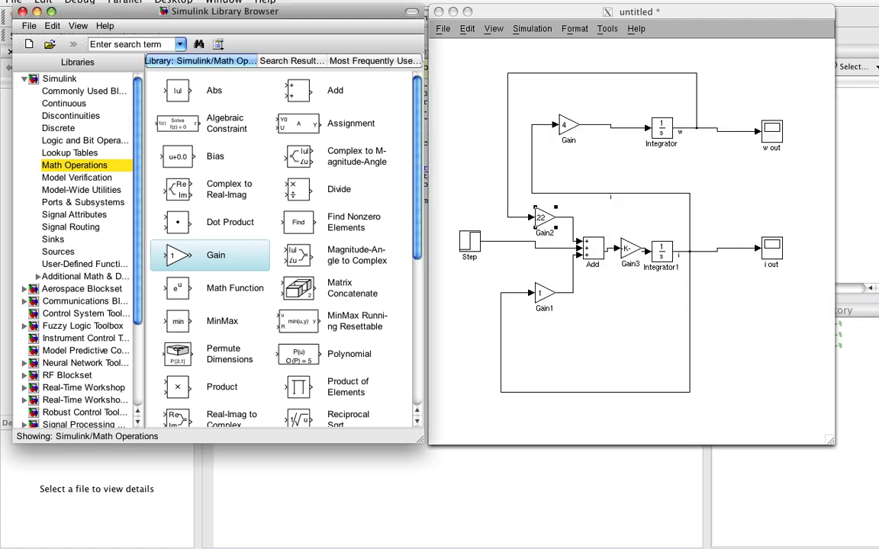
left_click(544, 293)
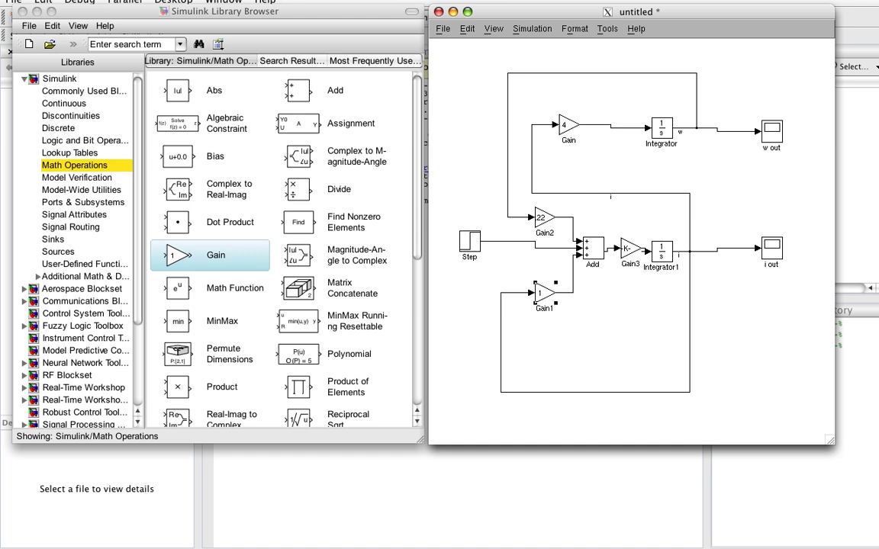
key("Escape")
Run the simulation and open the w out and i out scope plots
key("alt+s")
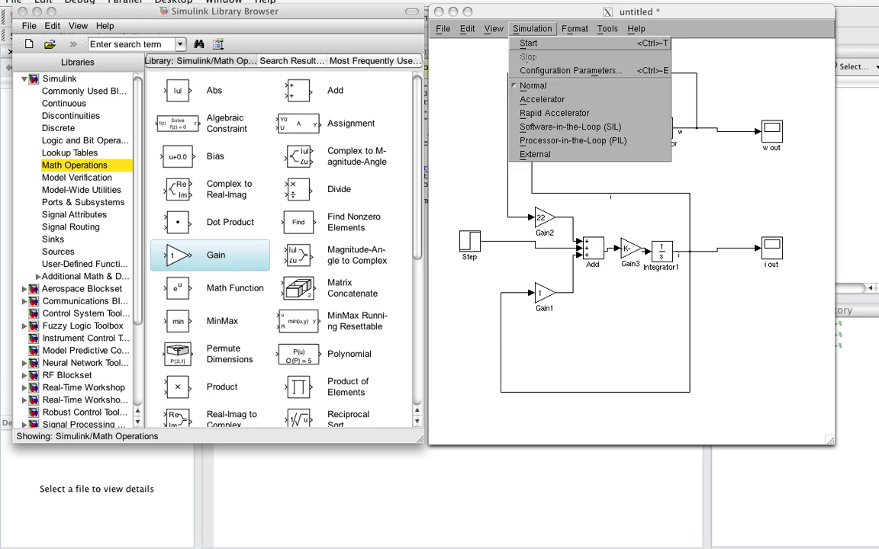
key("Return")
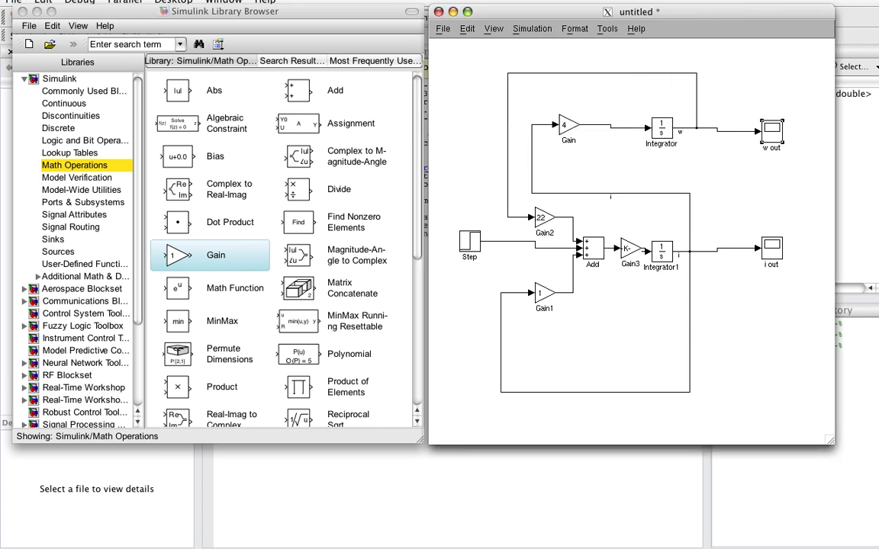
double_click(773, 131)
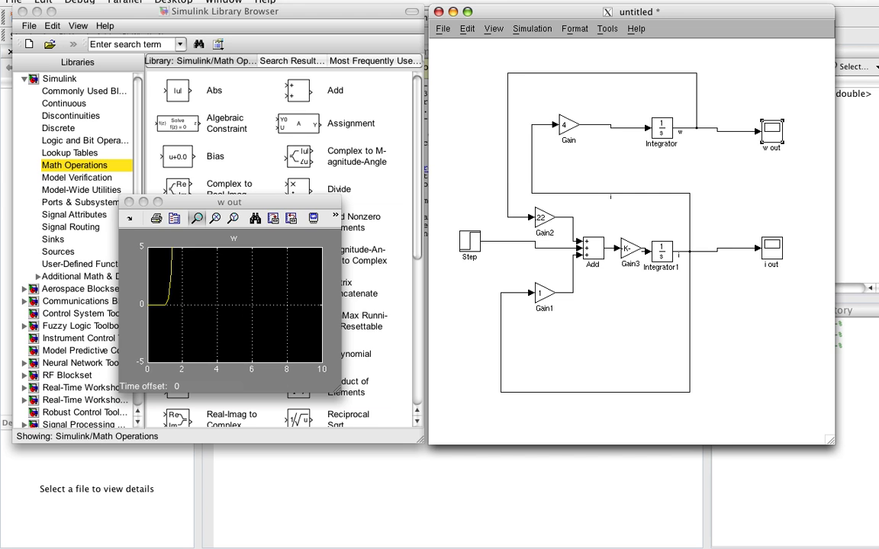
left_click(772, 248)
double_click(772, 248)
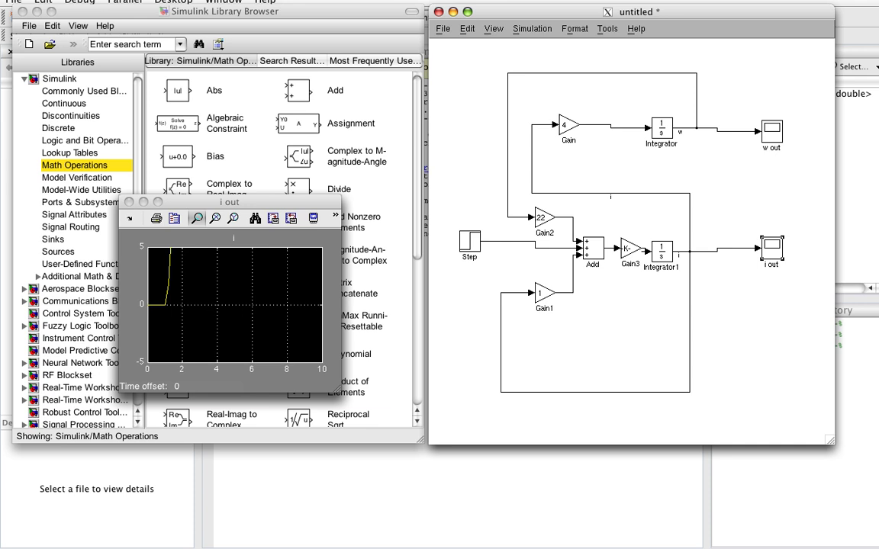
Stack the w out plot above the i out plot on the left of the screen
left_click_drag(229, 202, 235, 406)
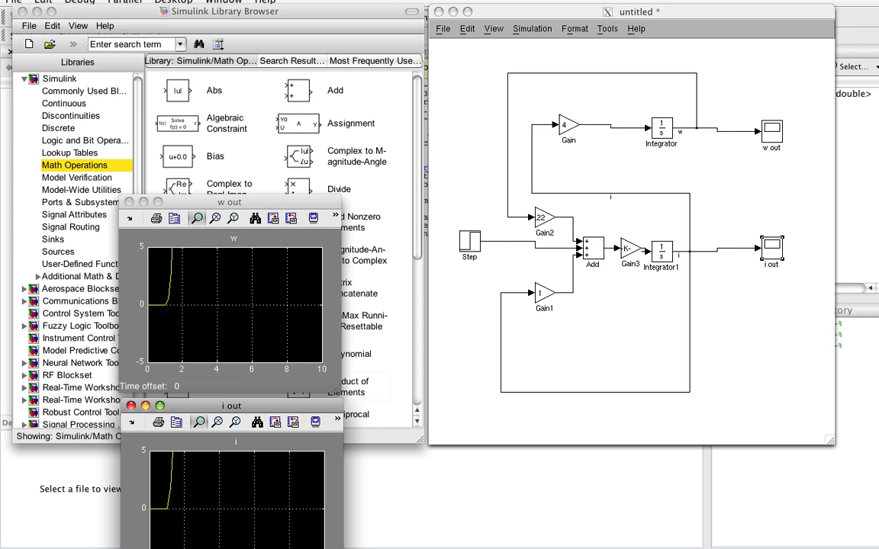
mouse_move(235, 406)
left_mouse_down()
mouse_move(398, 363)
mouse_move(458, 331)
mouse_move(265, 17)
mouse_move(375, 191)
mouse_move(249, 406)
left_mouse_up()
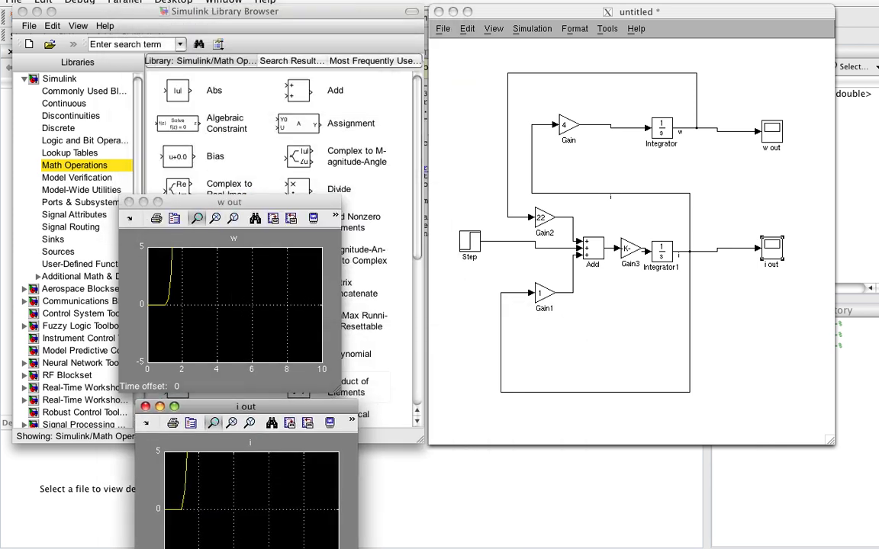
left_click_drag(229, 202, 268, 77)
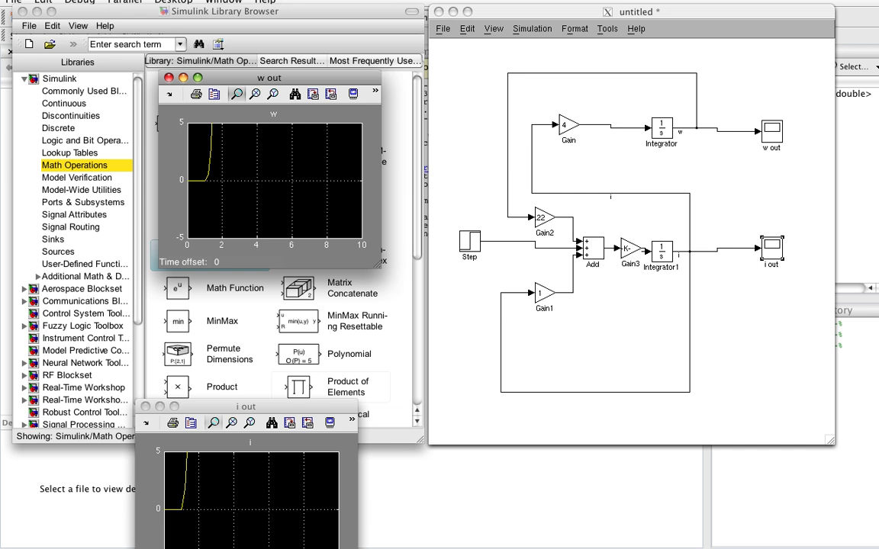
left_click_drag(246, 406, 272, 287)
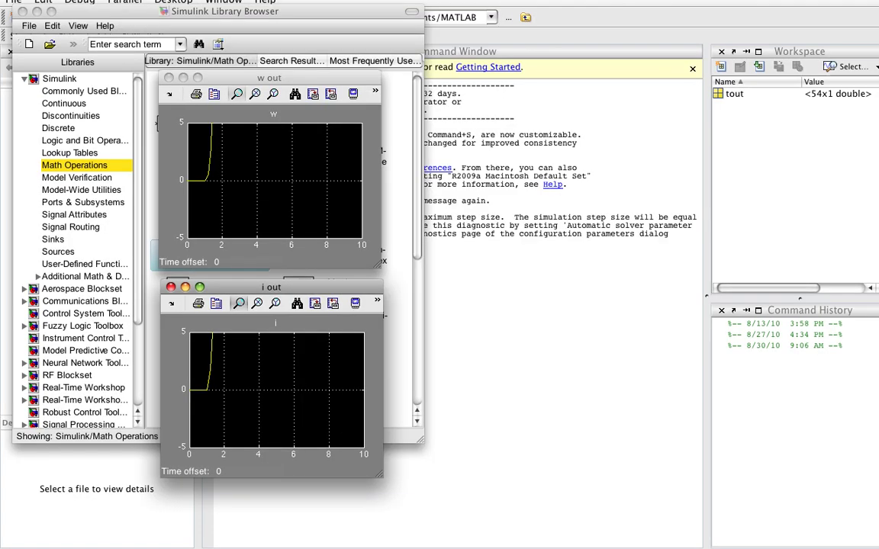
key("super+grave")
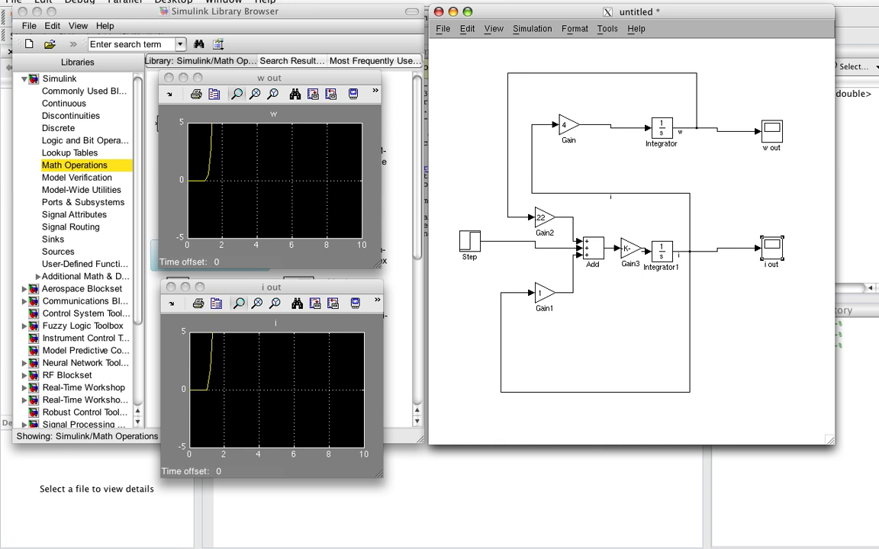
Make Gain2 negative by setting its gain to -22
double_click(544, 218)
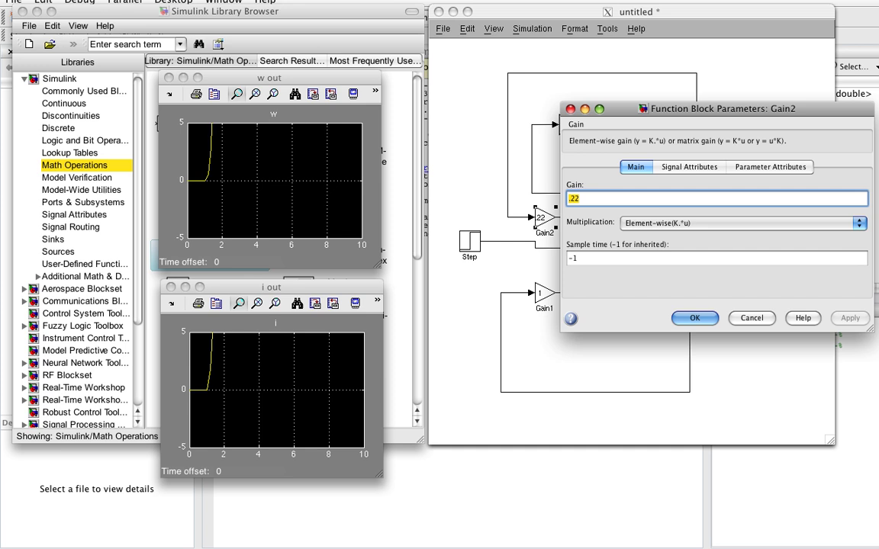
key("Left")
type("-")
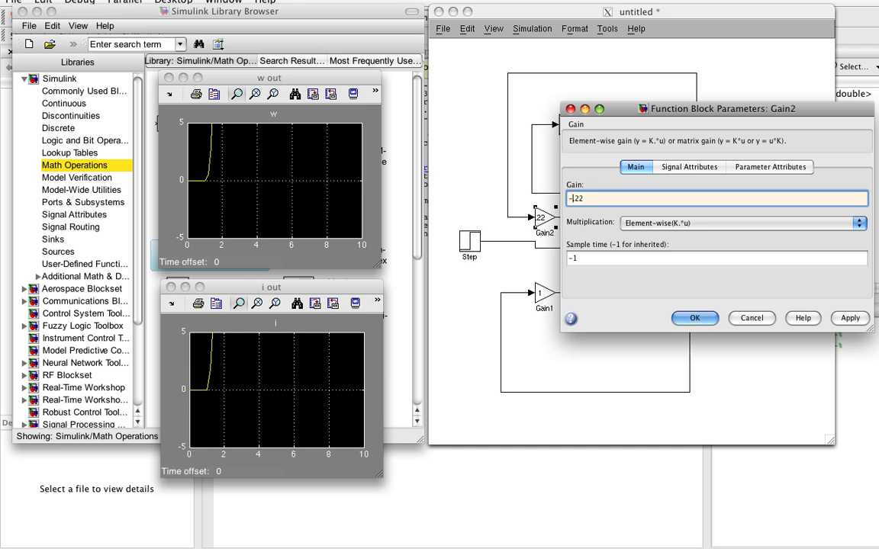
key("Return")
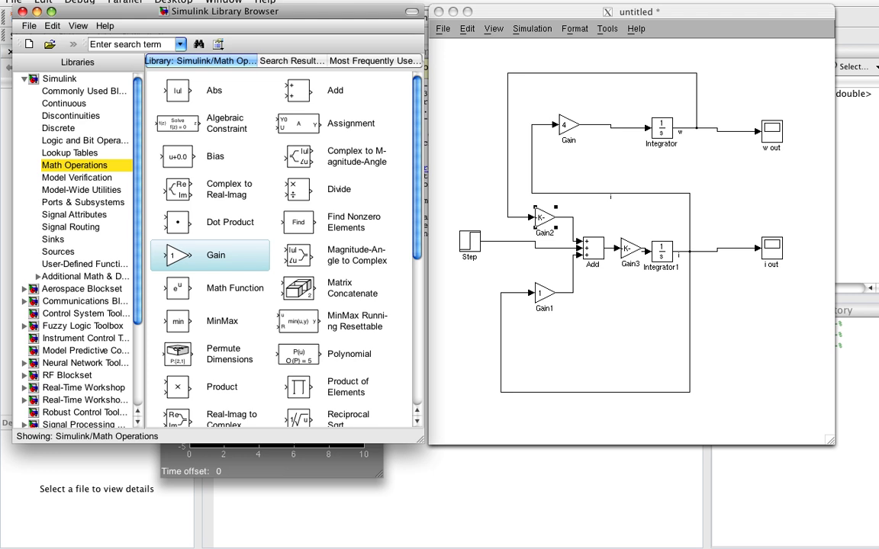
Make Gain1 negative by setting its gain to -1
left_click(545, 293)
double_click(545, 294)
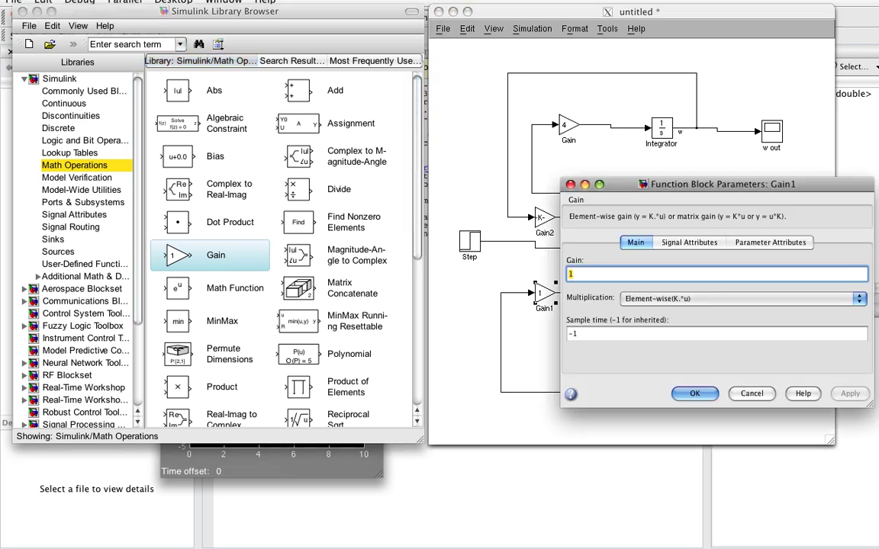
left_click(572, 274)
key("Left")
type("-")
key("Return")
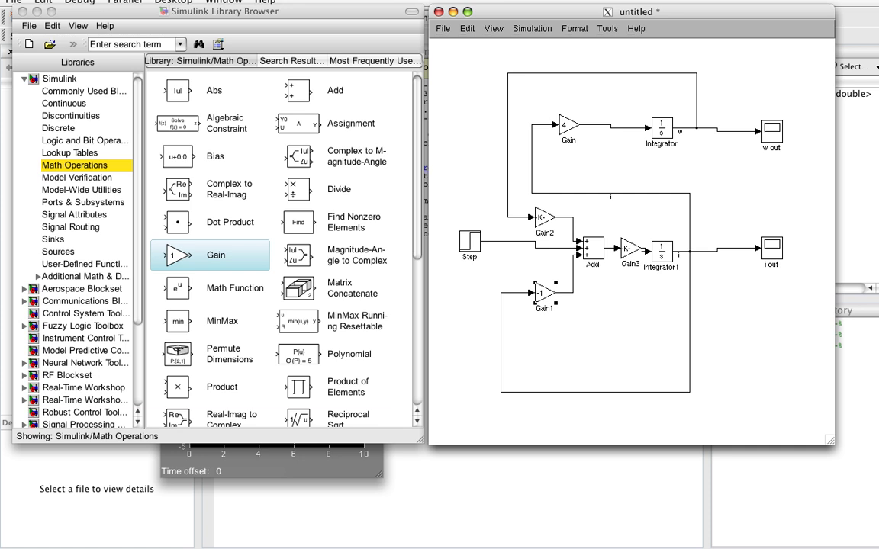
key("alt+s")
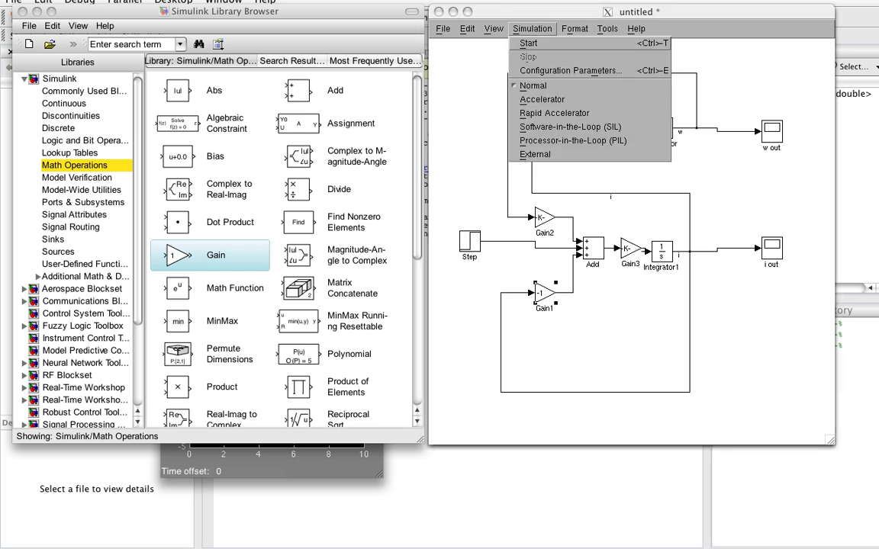
Rerun the simulation and view both scopes: w settles near 4.5, i spikes then returns to 0
key("Return")
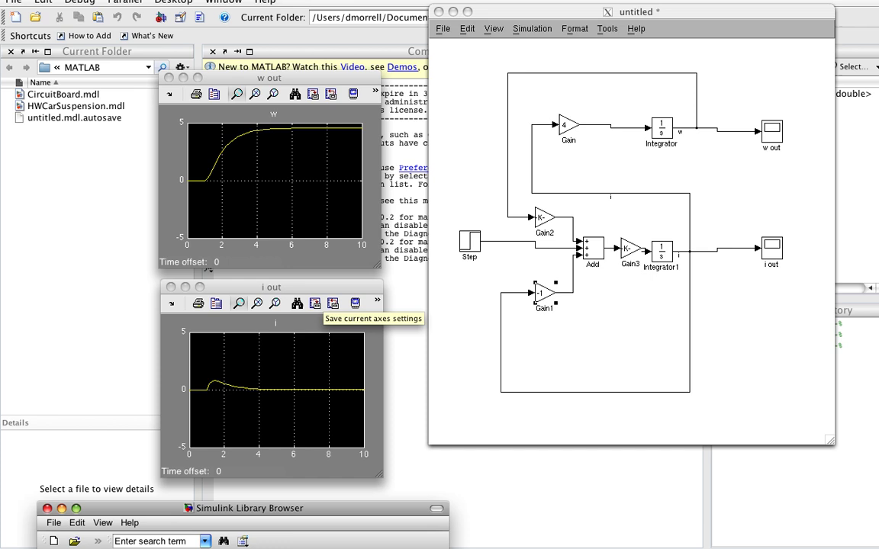
left_click(208, 267)
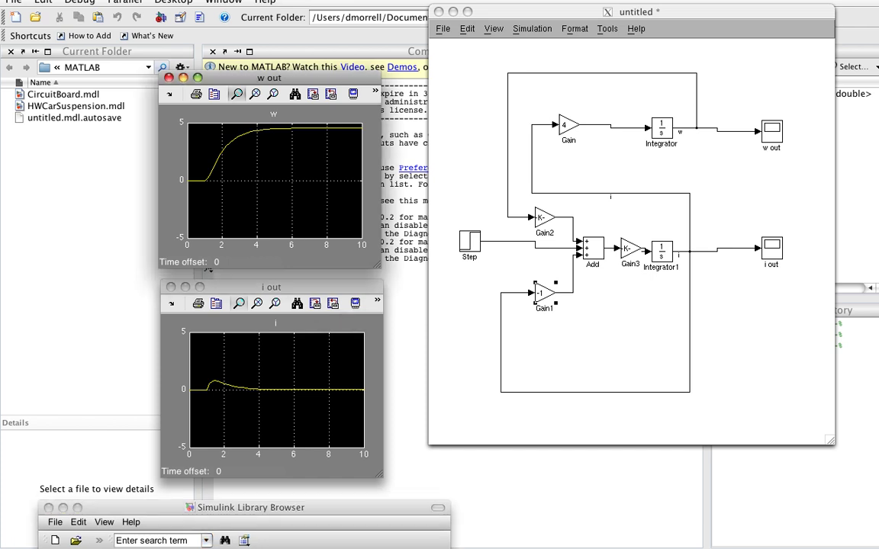
left_click(211, 280)
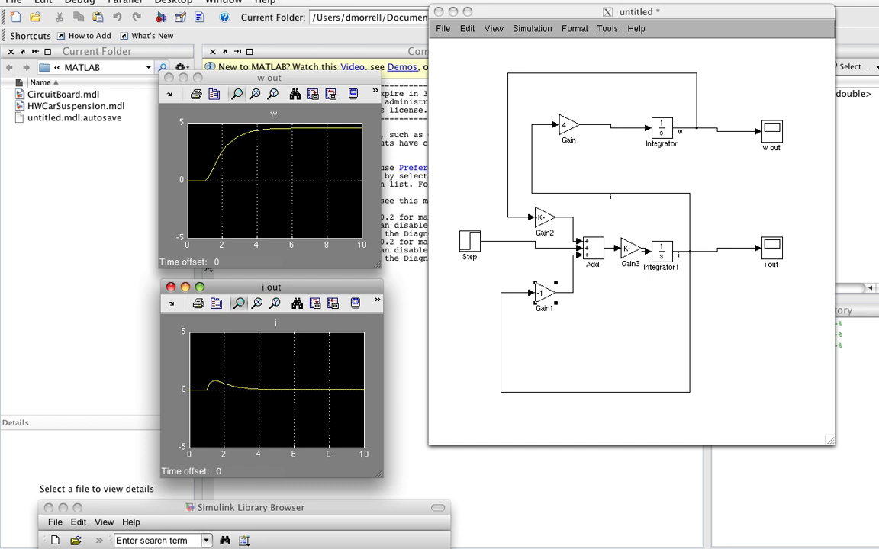